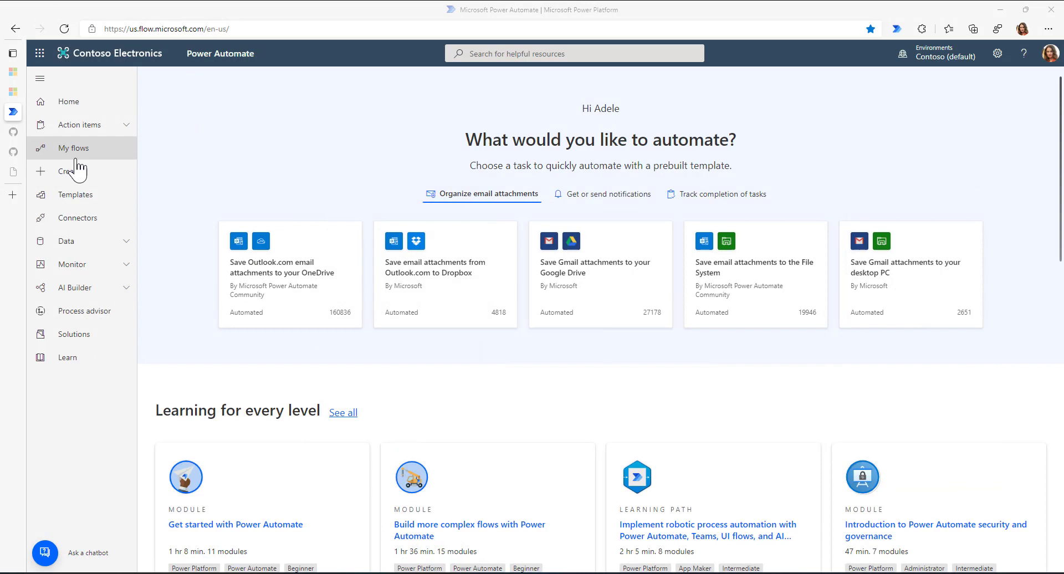
Open Power Automate's Create page, then bring the SAP remote desktop to the front.
click(69, 173)
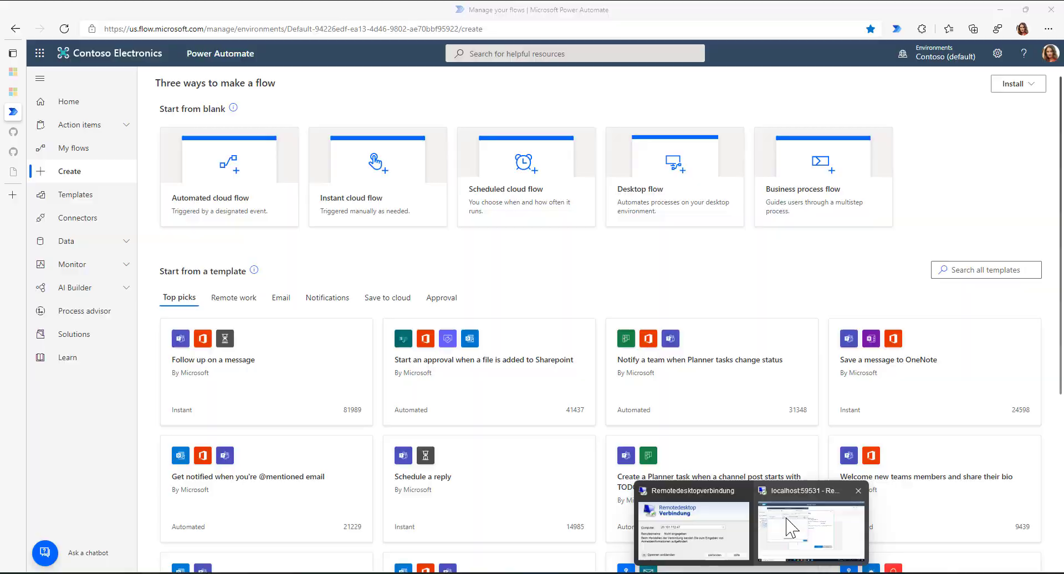
click(792, 524)
Confirm the data gateway is set up and review the SAP user's logon data, roles and profiles.
click(617, 413)
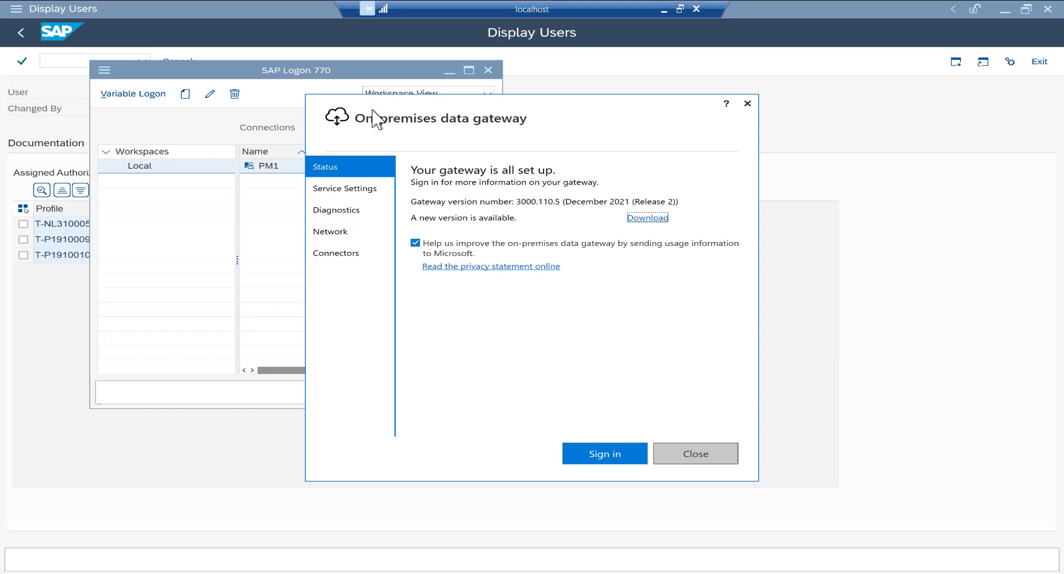
click(592, 86)
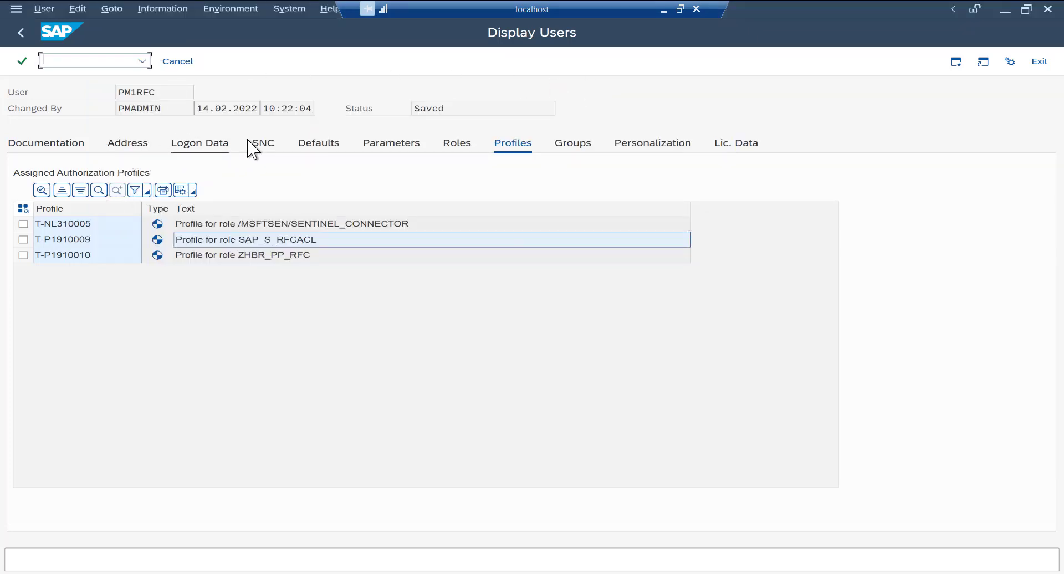
click(203, 147)
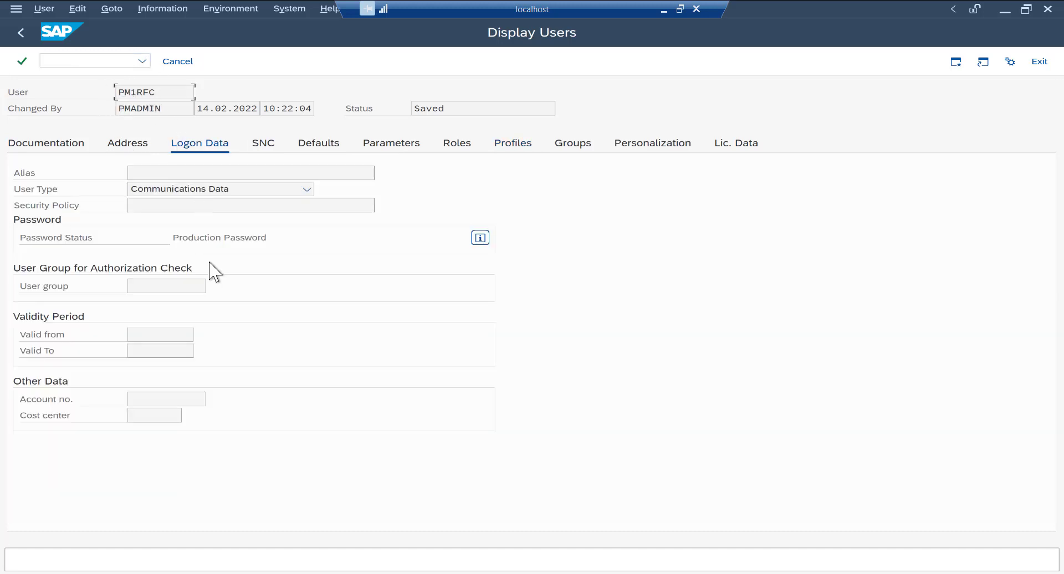
click(448, 150)
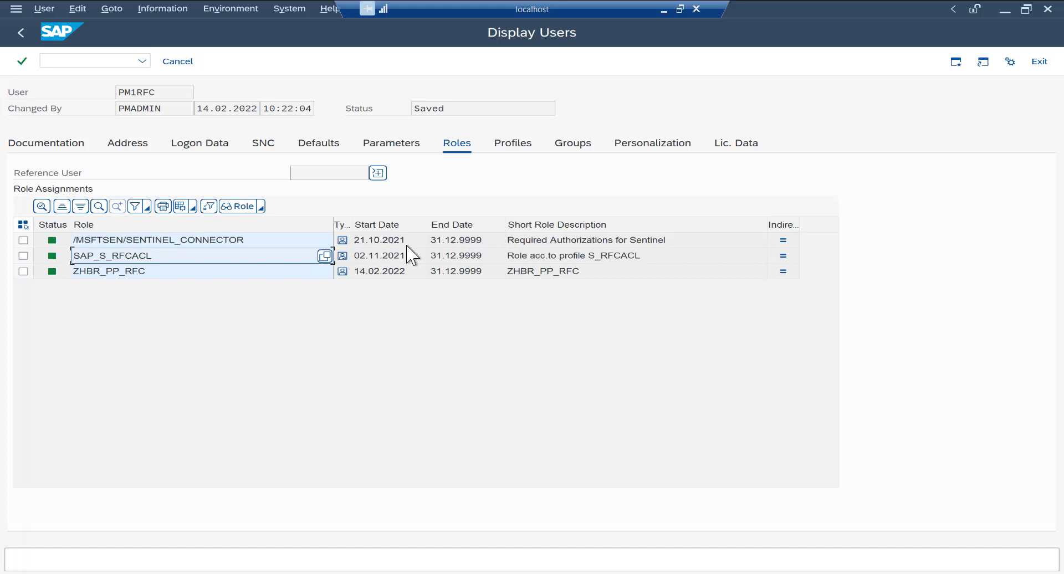
click(508, 150)
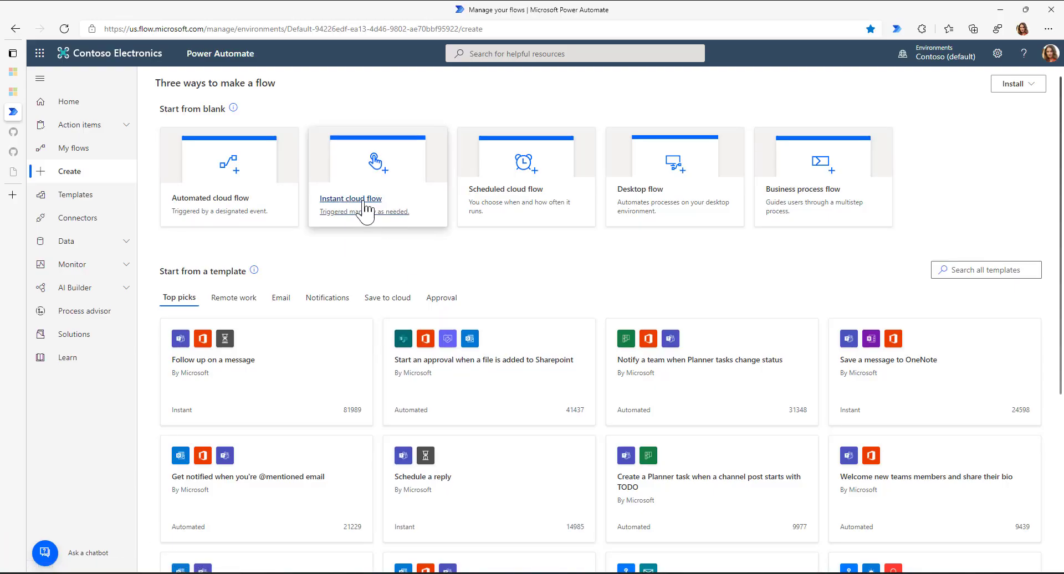
Create an instant cloud flow named 'SAP ERP Connection' using the 'Manually trigger a flow' trigger.
click(355, 200)
click(623, 206)
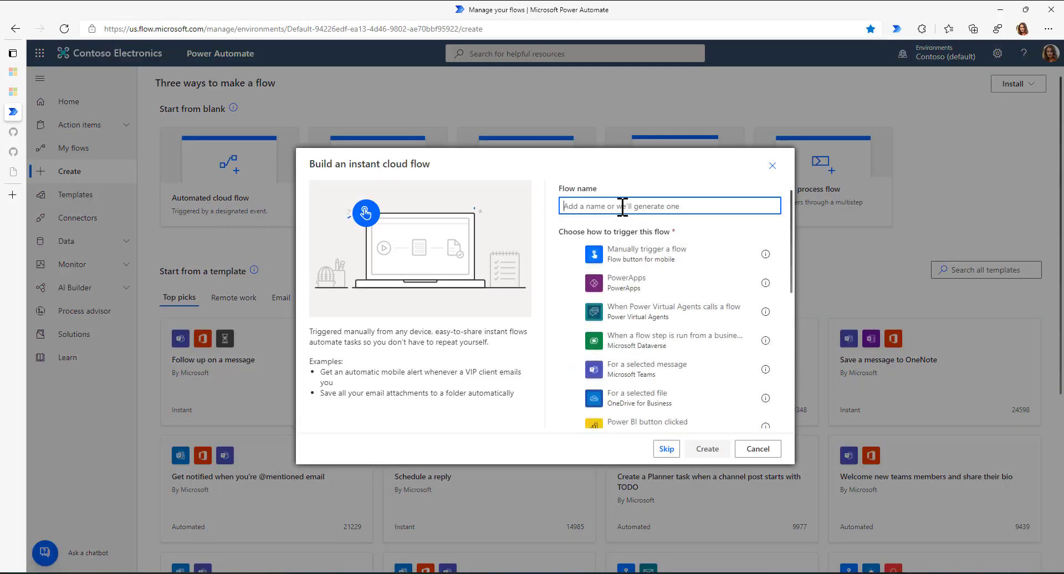
text(SAP )
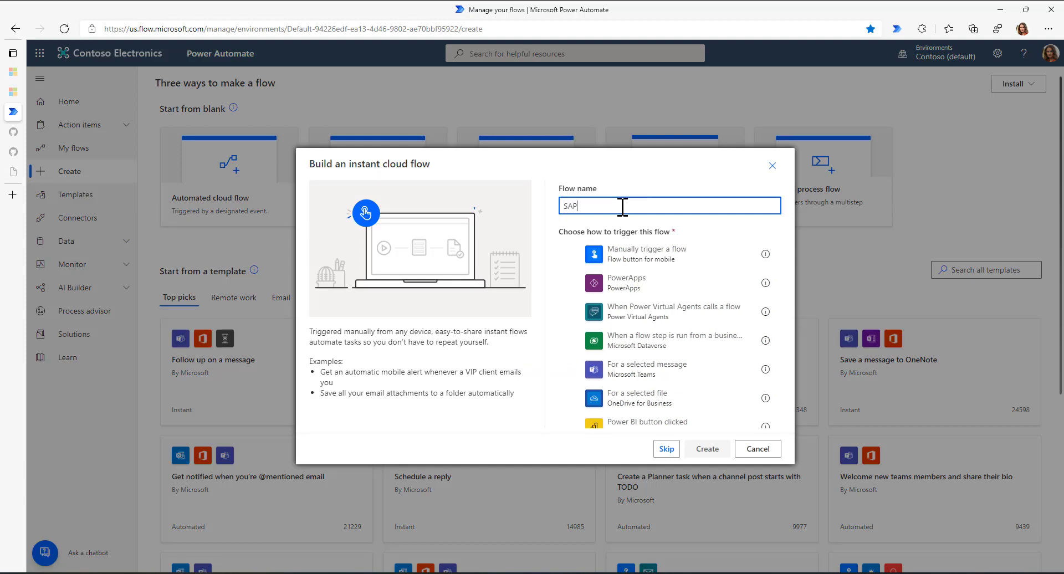
text(ERP Connection)
click(637, 261)
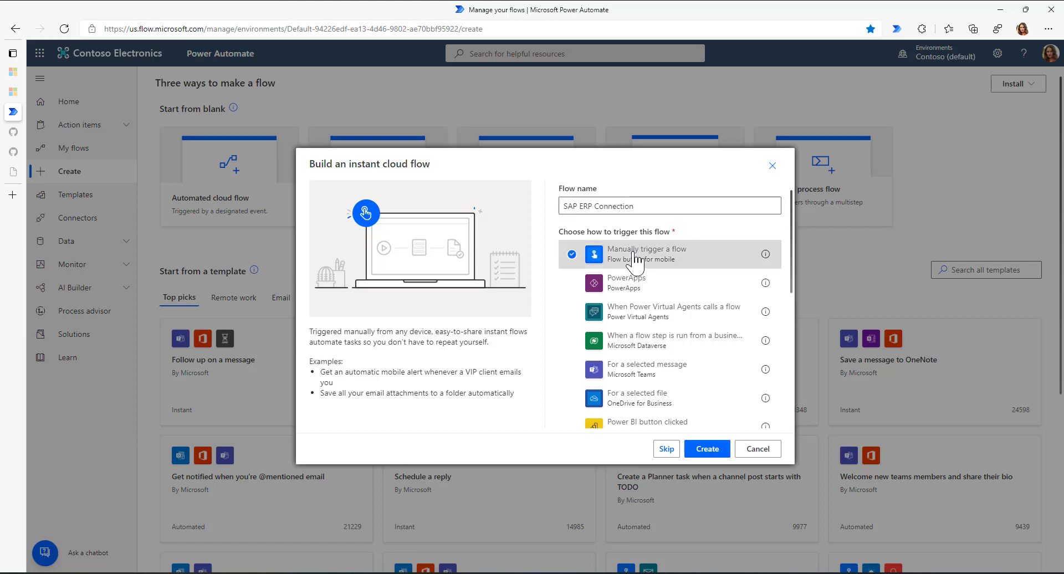
click(713, 452)
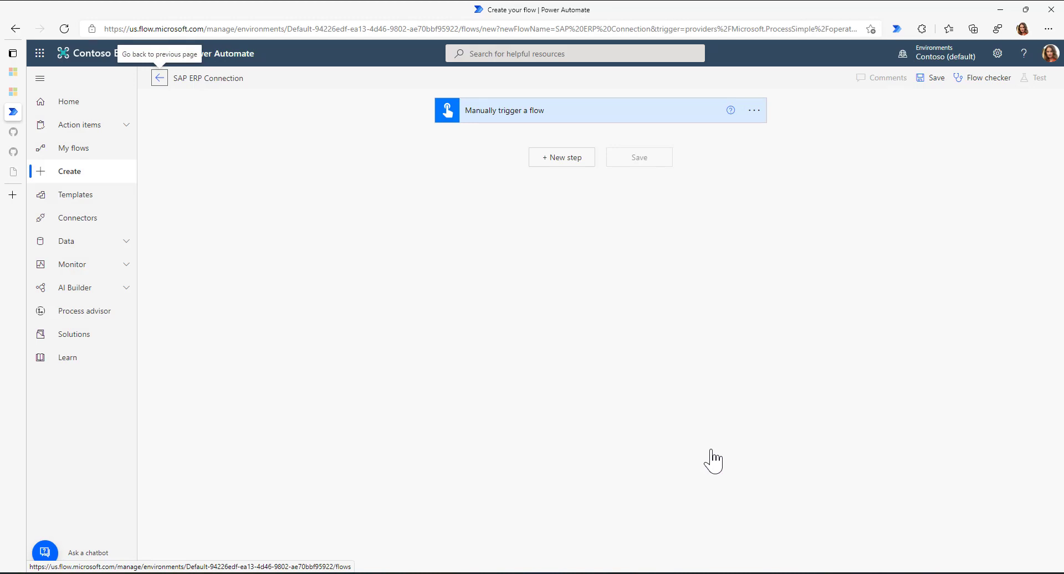
Add the SAP ERP connector's Call SAP function action after the manual trigger.
click(562, 158)
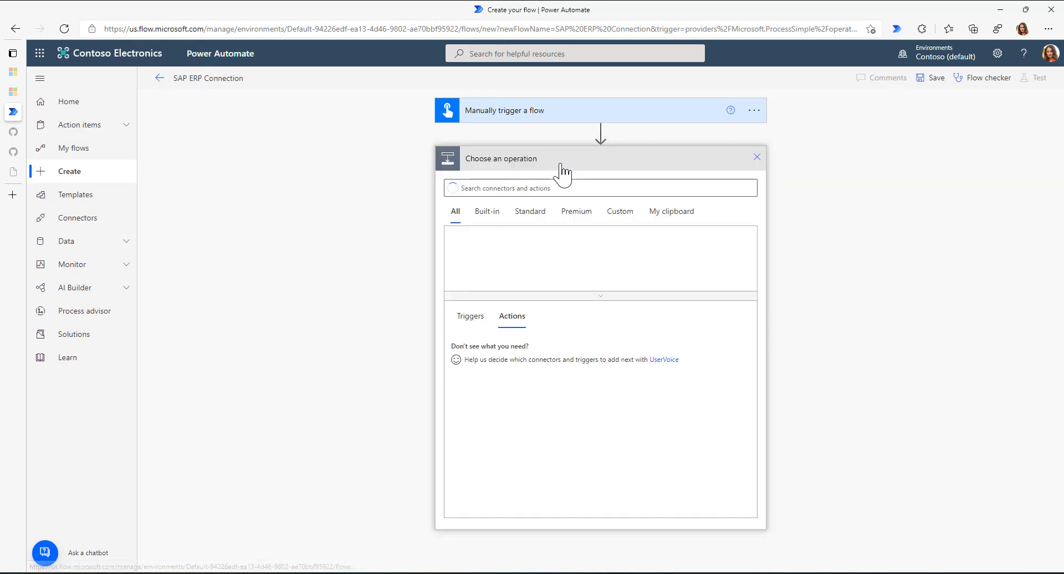
text(ERP)
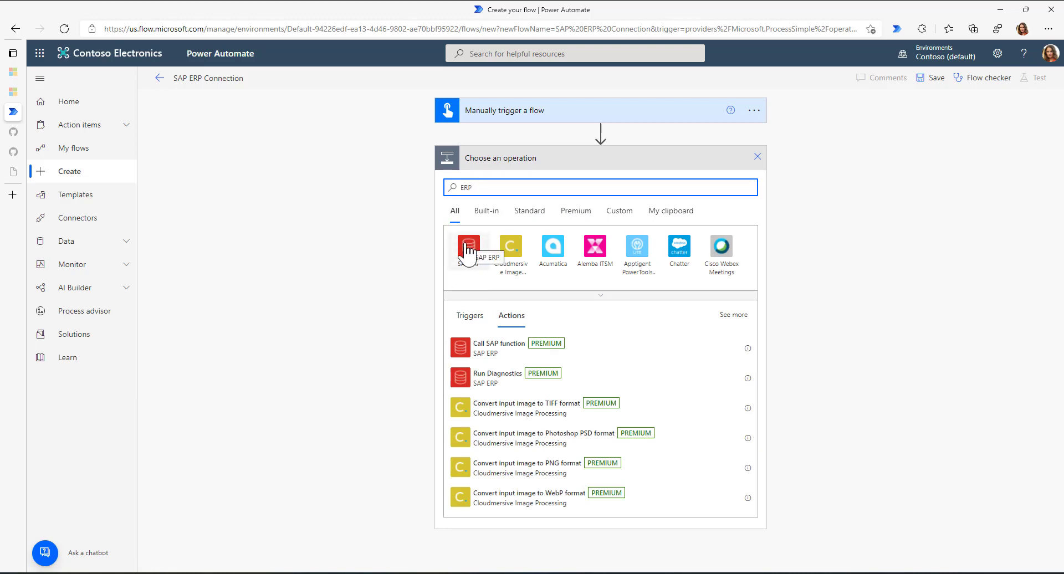
click(470, 251)
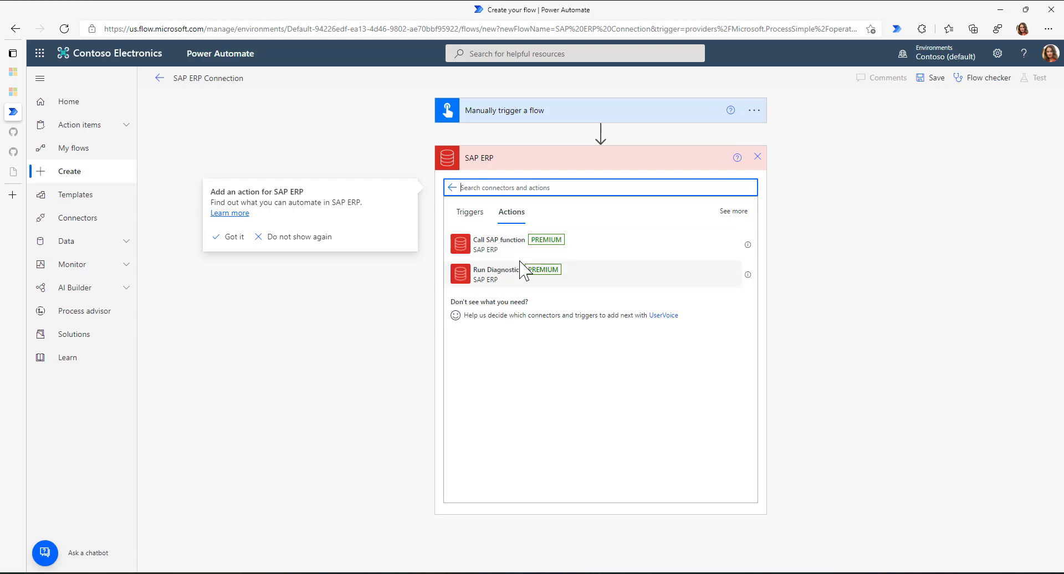
click(499, 248)
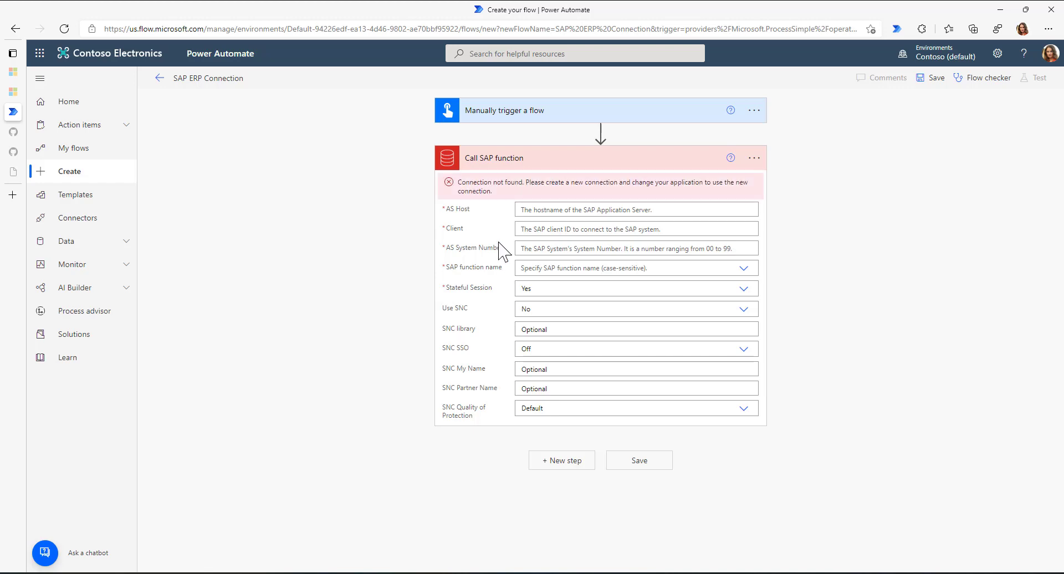
Start a new SAP ERP connection through the PM1 on-premises data gateway.
click(754, 158)
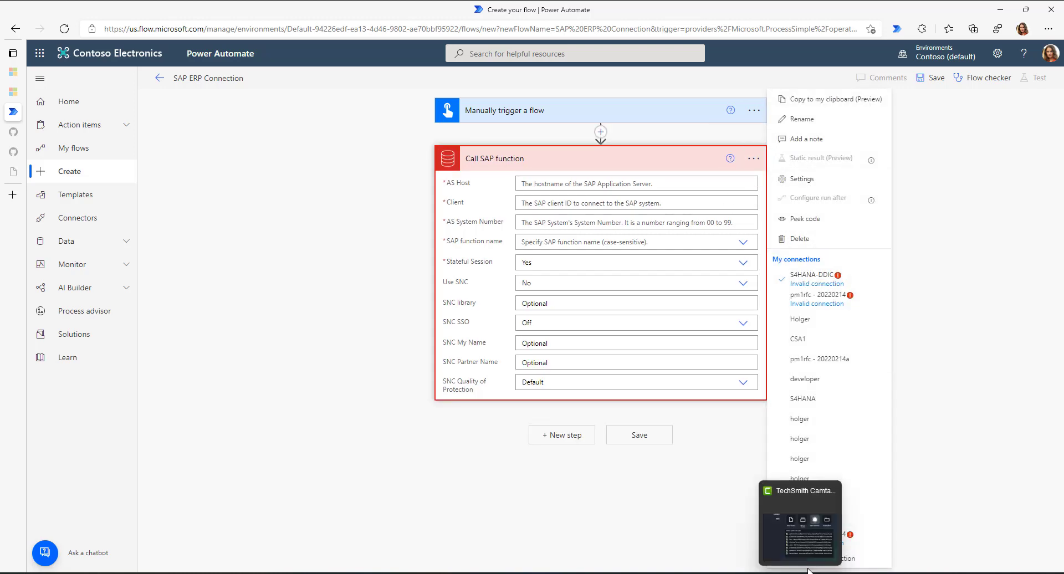
click(863, 561)
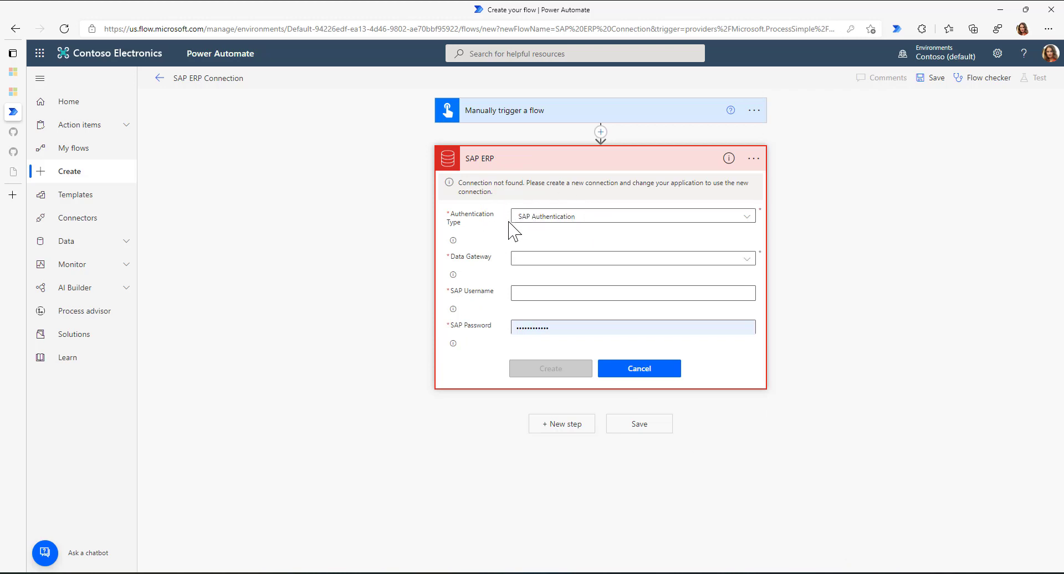
click(746, 261)
click(541, 337)
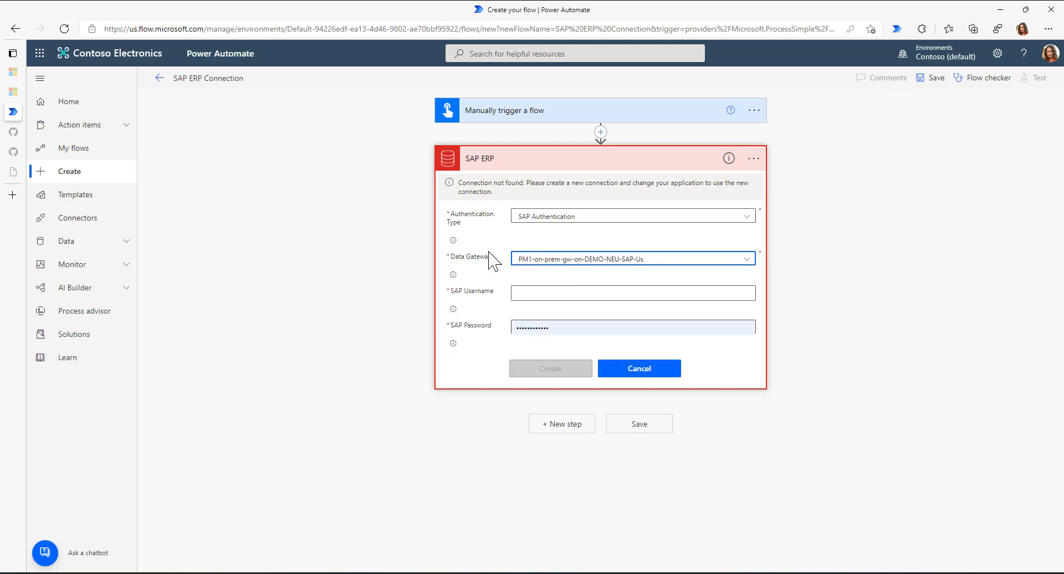
Enter the SAP RFC username and paste the correct password, then create the connection.
click(535, 294)
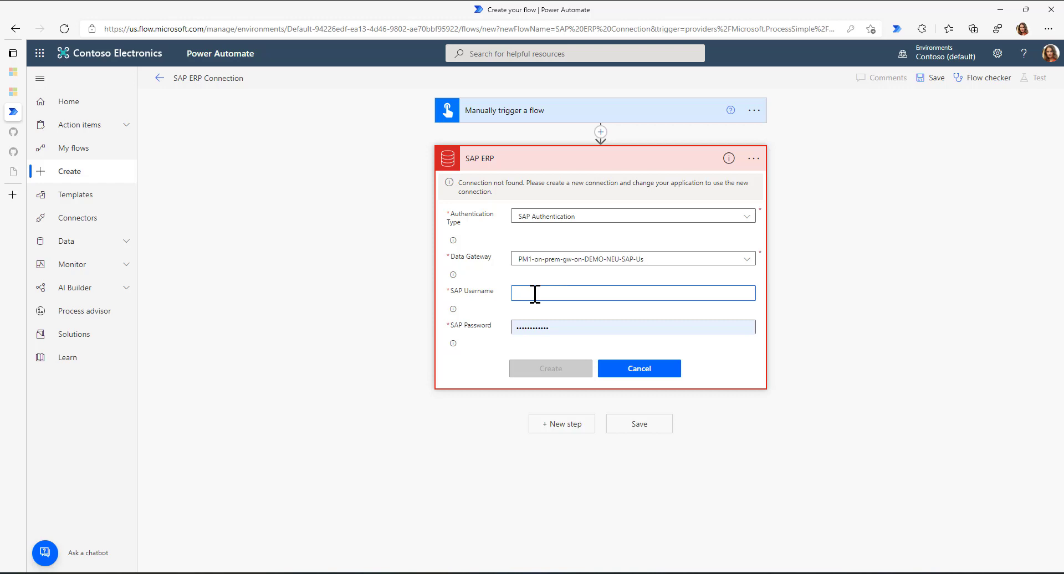
text(pm1)
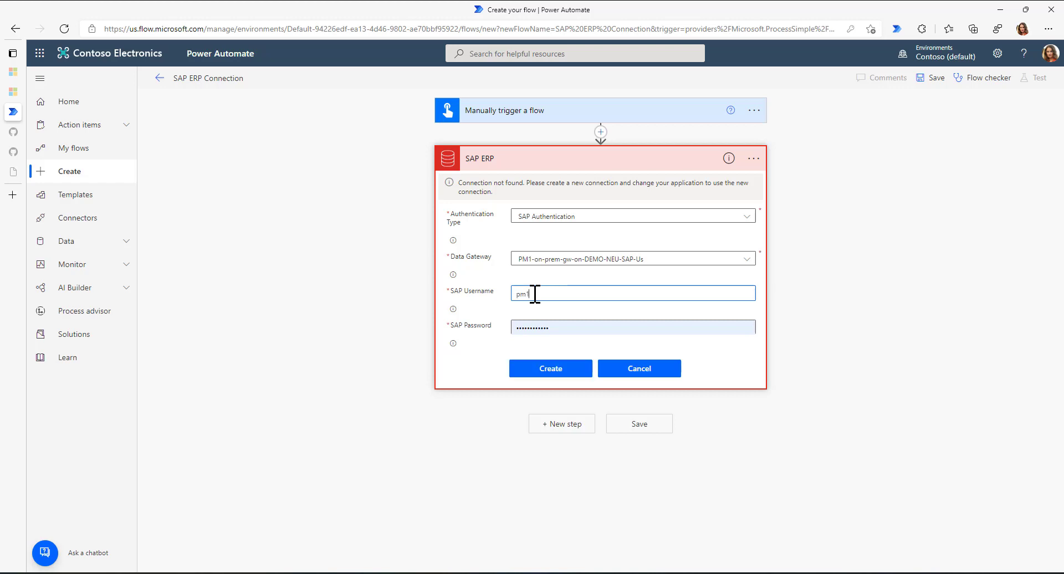
text(rfc)
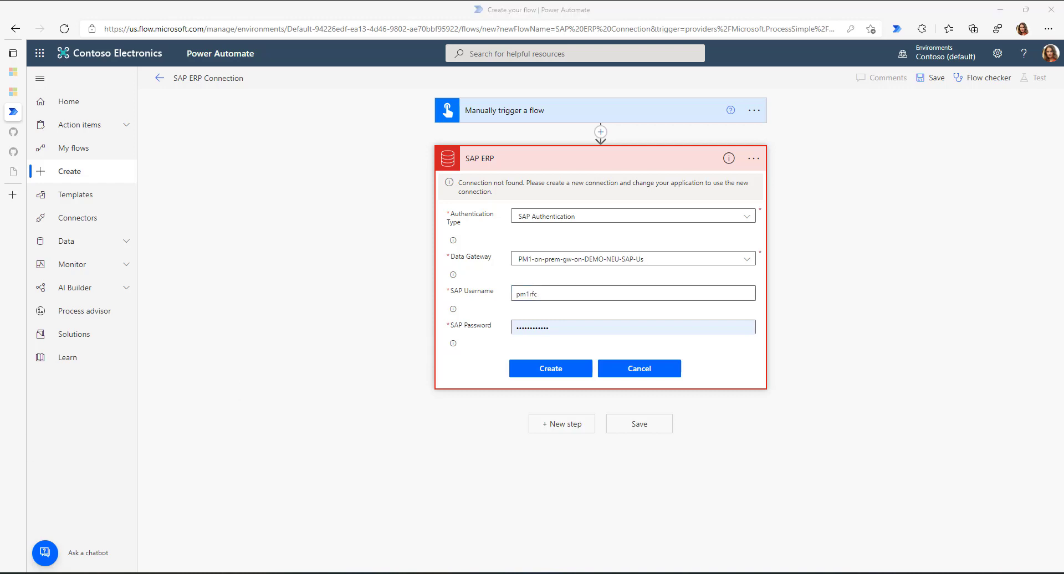
click(565, 326)
drag(566, 326, 486, 326)
key(ctrl+v)
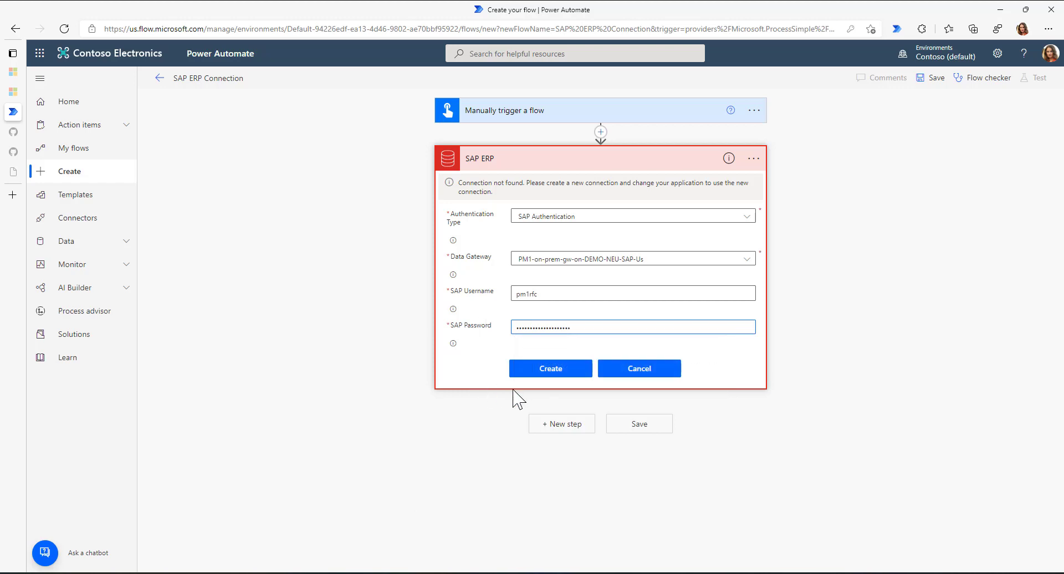
click(554, 370)
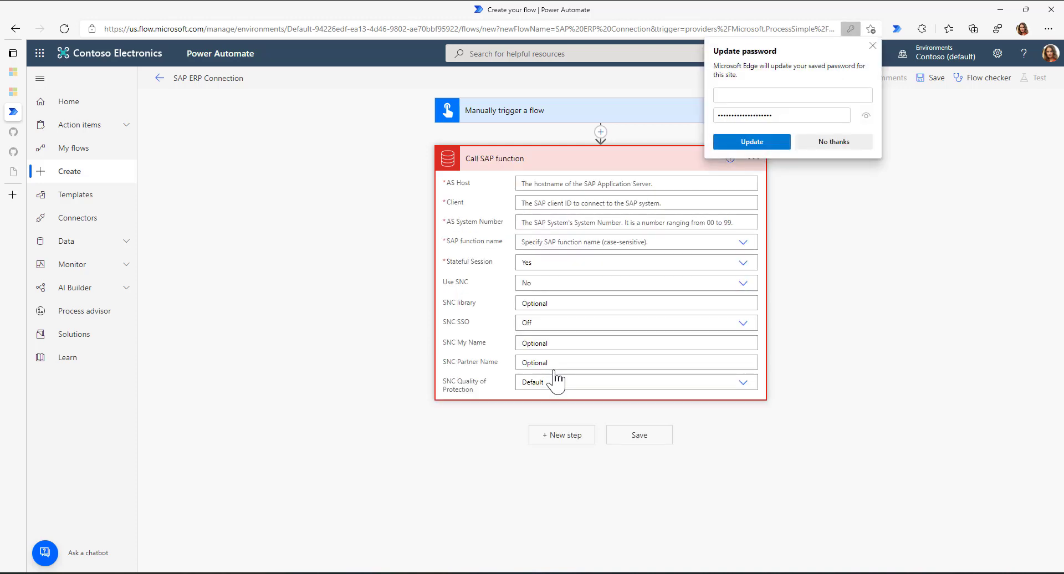
Dismiss Edge's update-password popup and select the empty AS Host field.
click(874, 46)
click(527, 184)
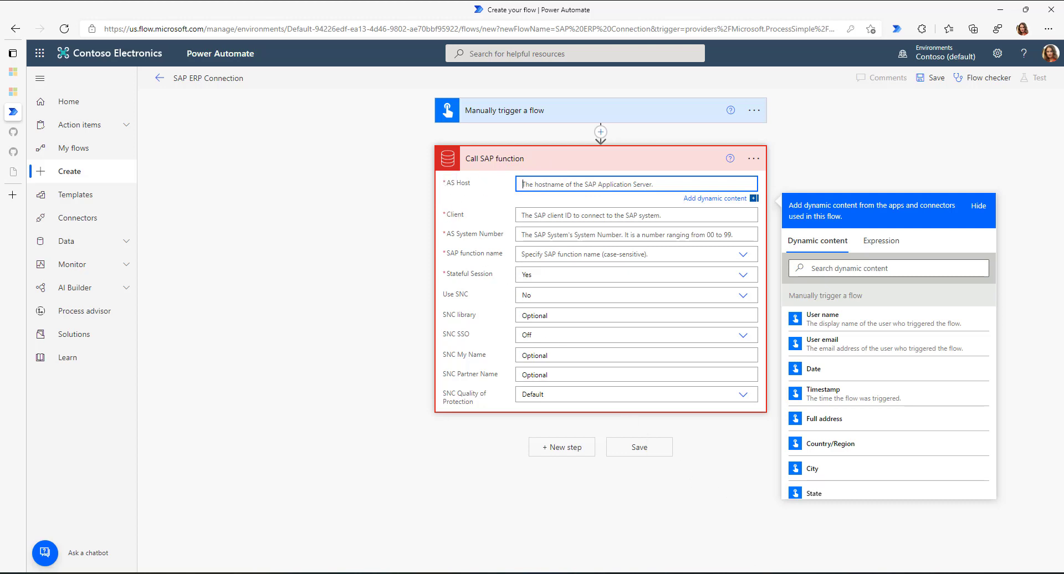
Look up the PM1 system entry's application server 10.7.0.5 in SAP Logon, then cancel its properties.
click(798, 532)
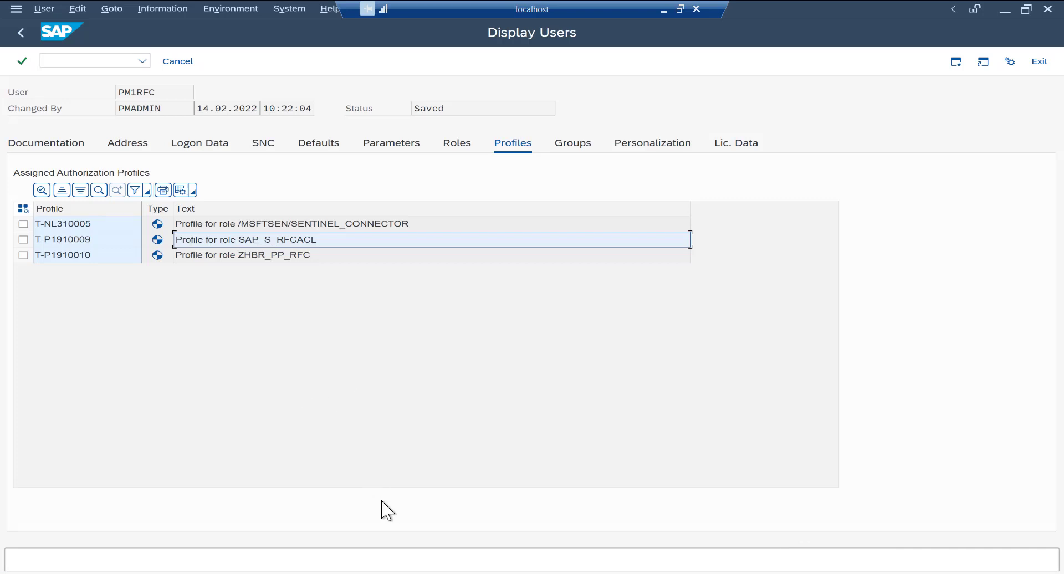
click(391, 546)
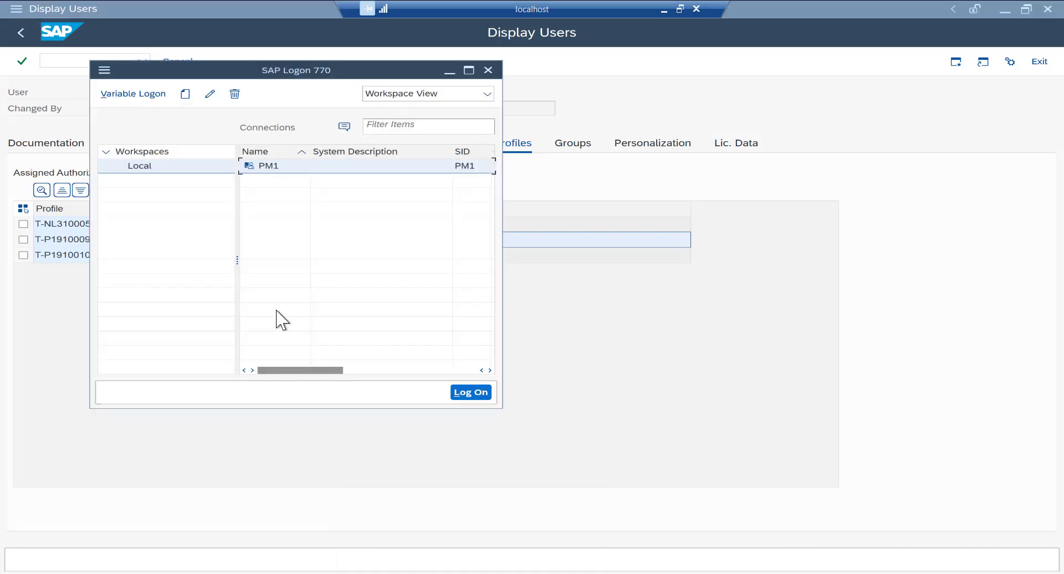
click(262, 169)
right_click(266, 178)
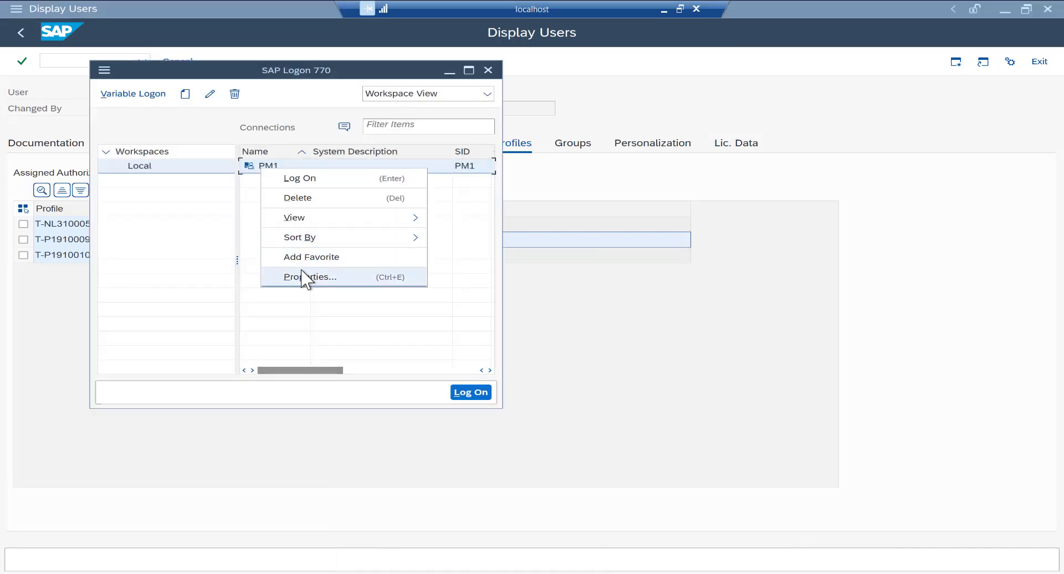
click(368, 277)
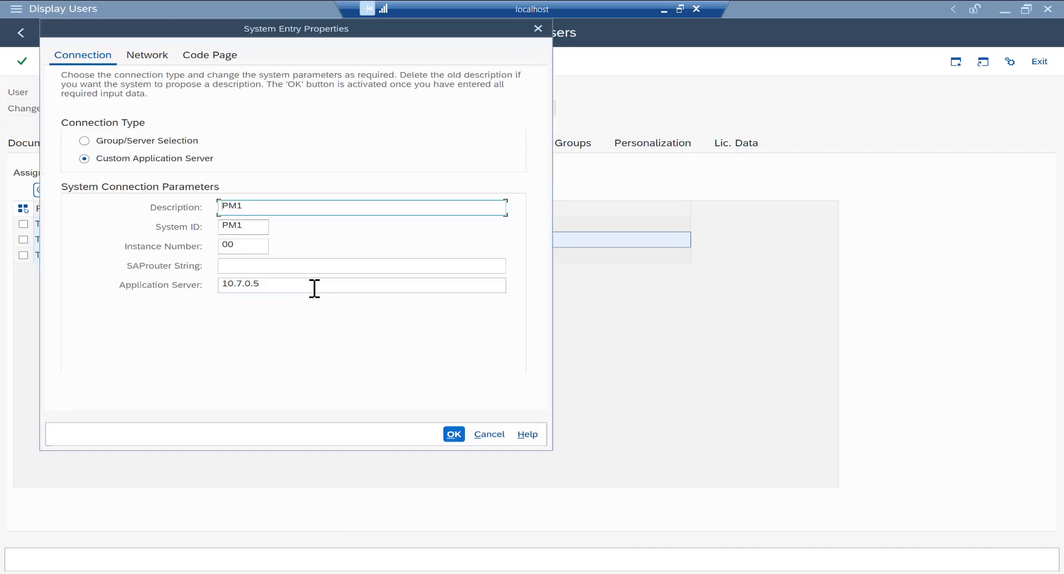
drag(316, 290, 211, 290)
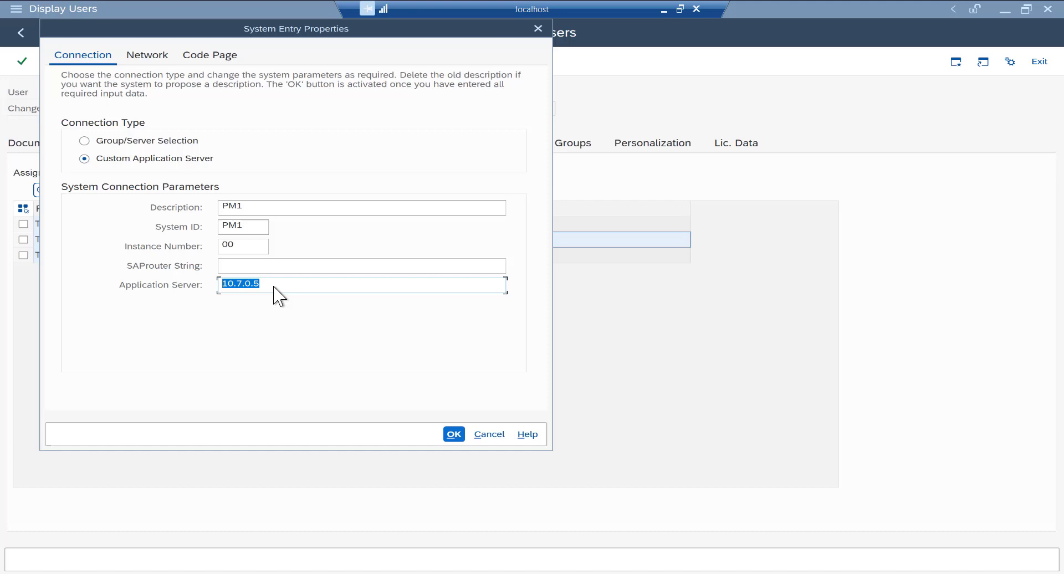
click(487, 435)
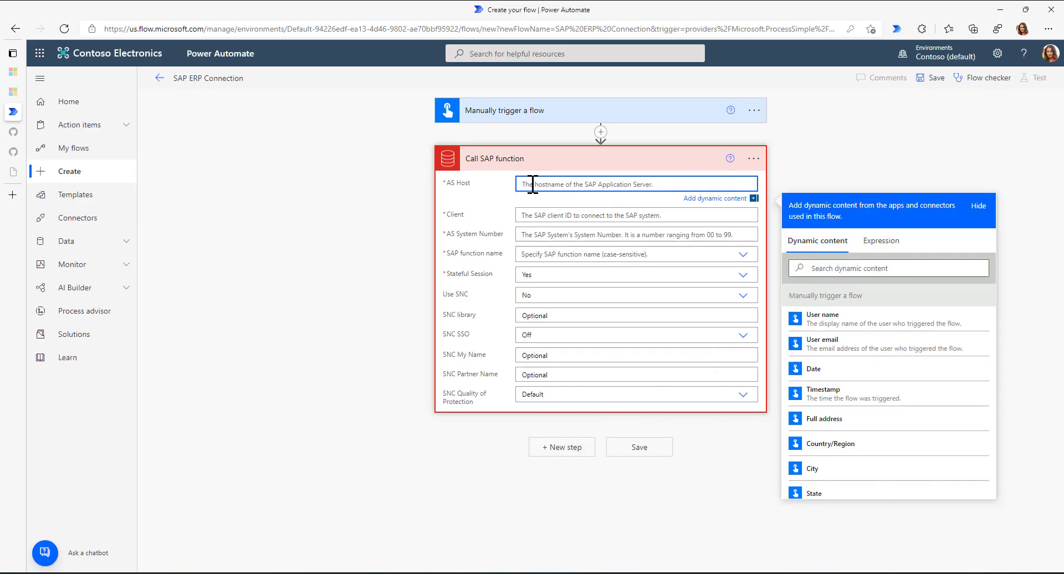
Fill in AS Host 10.7.0.5, Client 001 and AS System Number 00.
text(10.7.0.5)
click(542, 216)
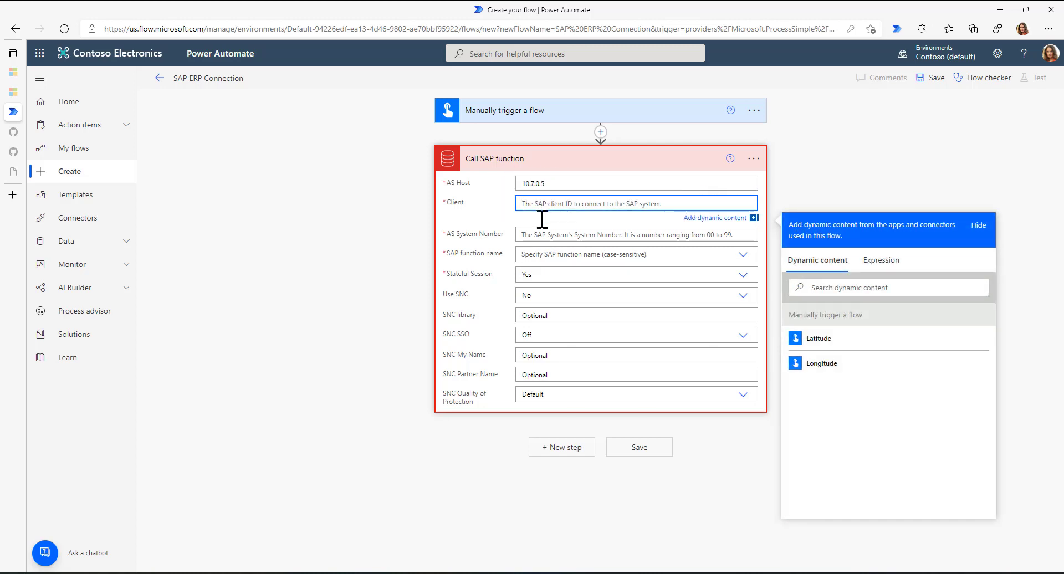
text(001)
key(Tab)
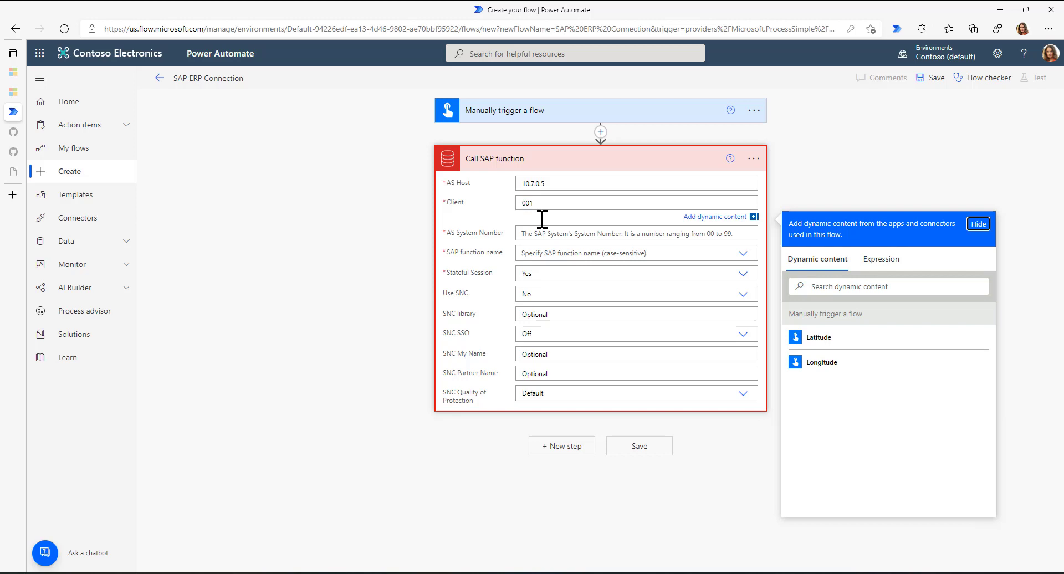
click(540, 233)
text(00)
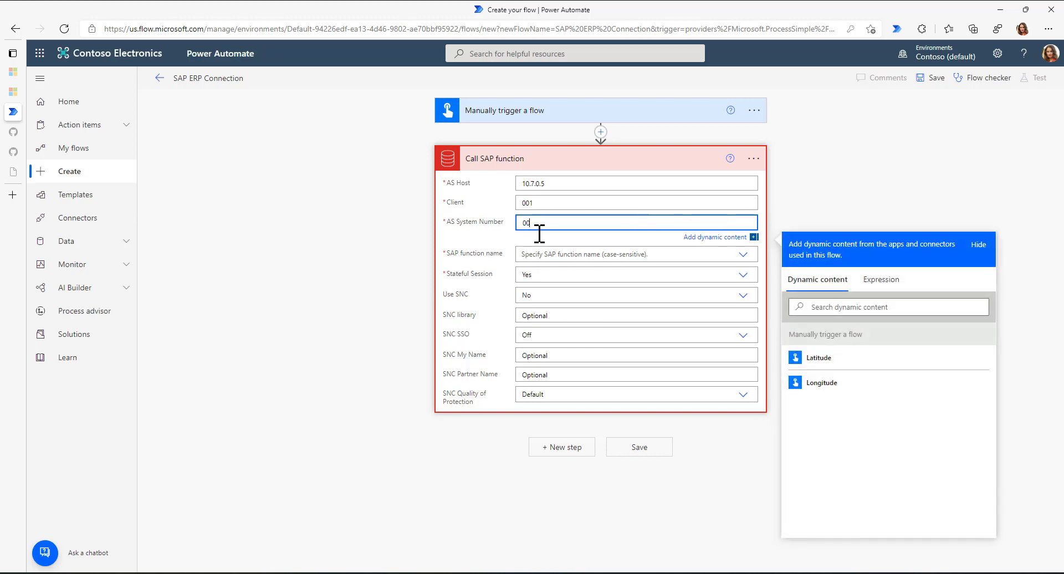
Choose BAPI_EPM_PRODUCT_GET_LIST as the SAP function to call.
click(547, 257)
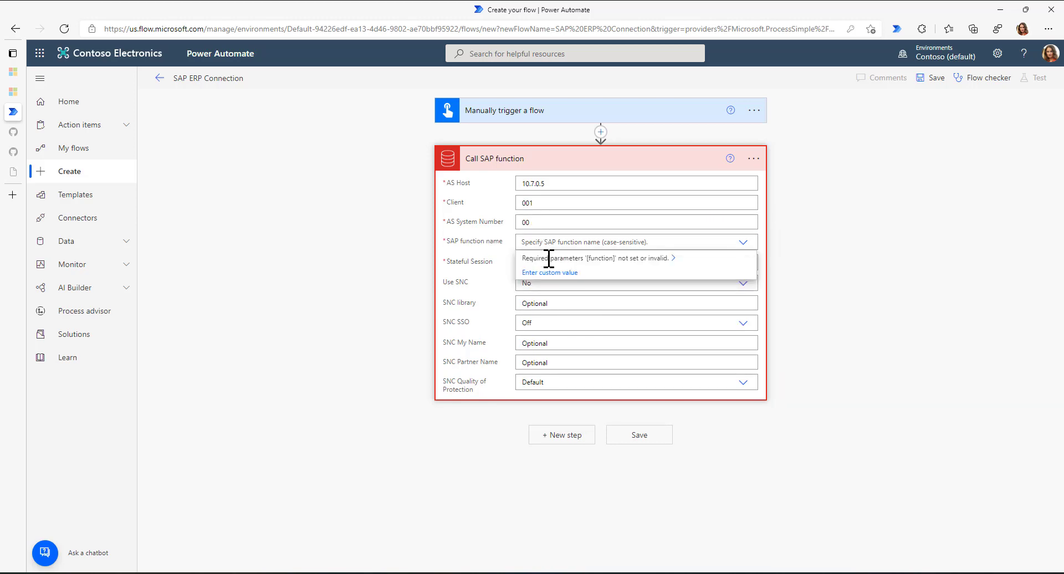
text(BAPI_EPM)
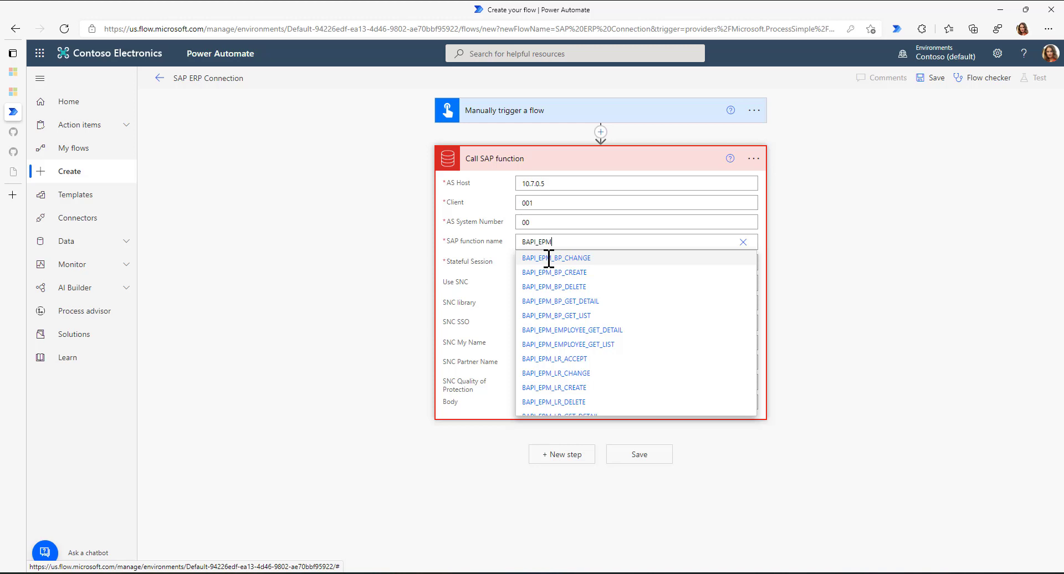
text(PRO)
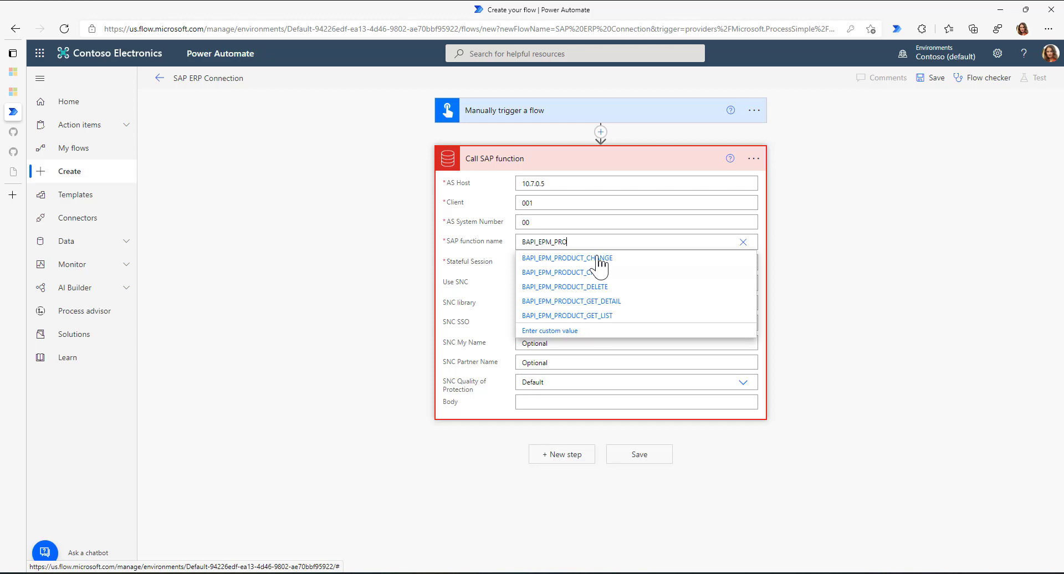
click(610, 316)
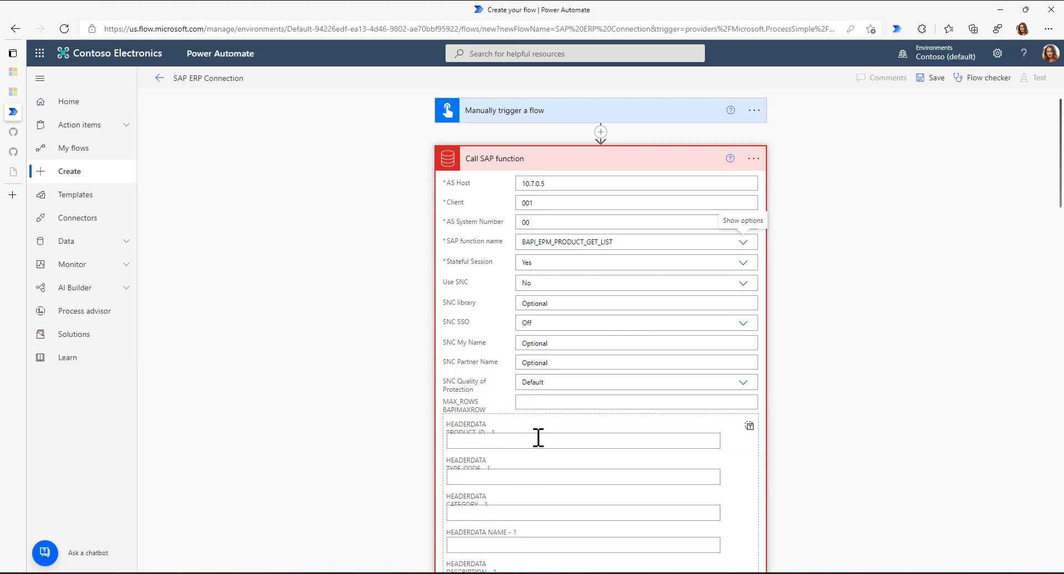
Enter 10 in the HEADERDATA MAX_ROWS BAPIMAXROW field, leaving other header fields empty.
scroll(488, 407, down, 4)
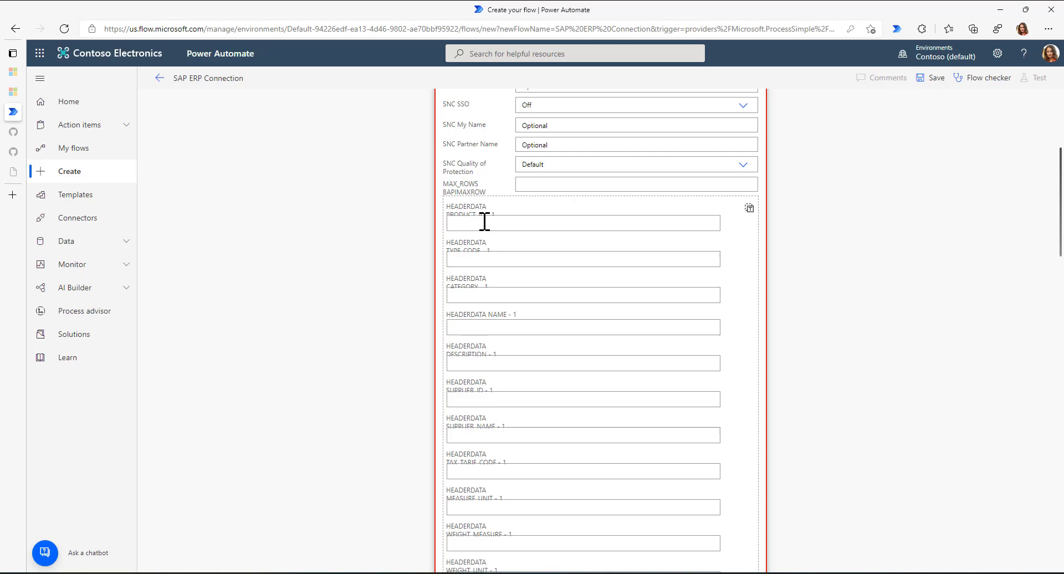
scroll(472, 372, down, 8)
scroll(473, 376, up, 3)
scroll(473, 377, up, 12)
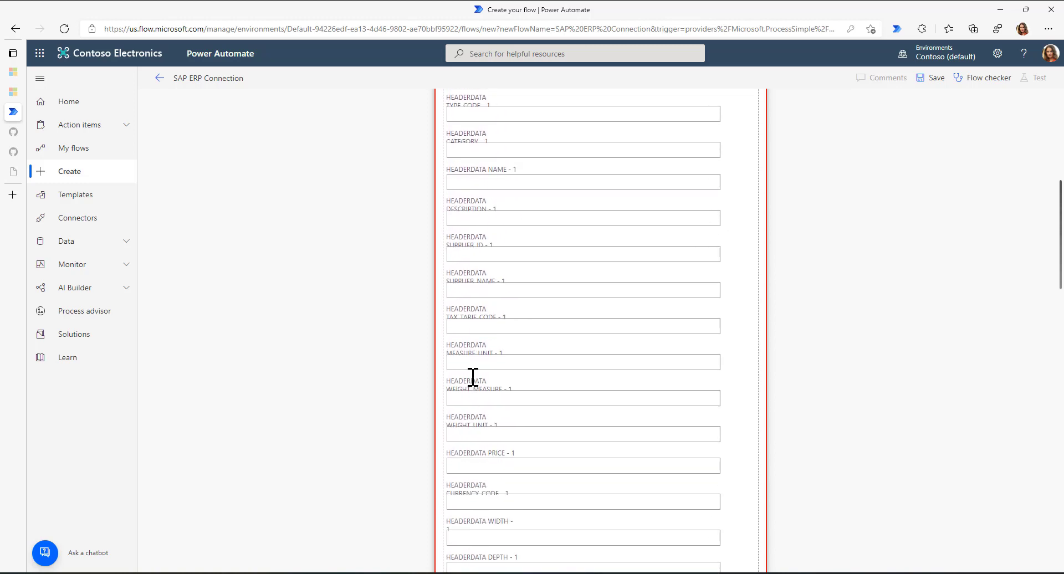
click(539, 398)
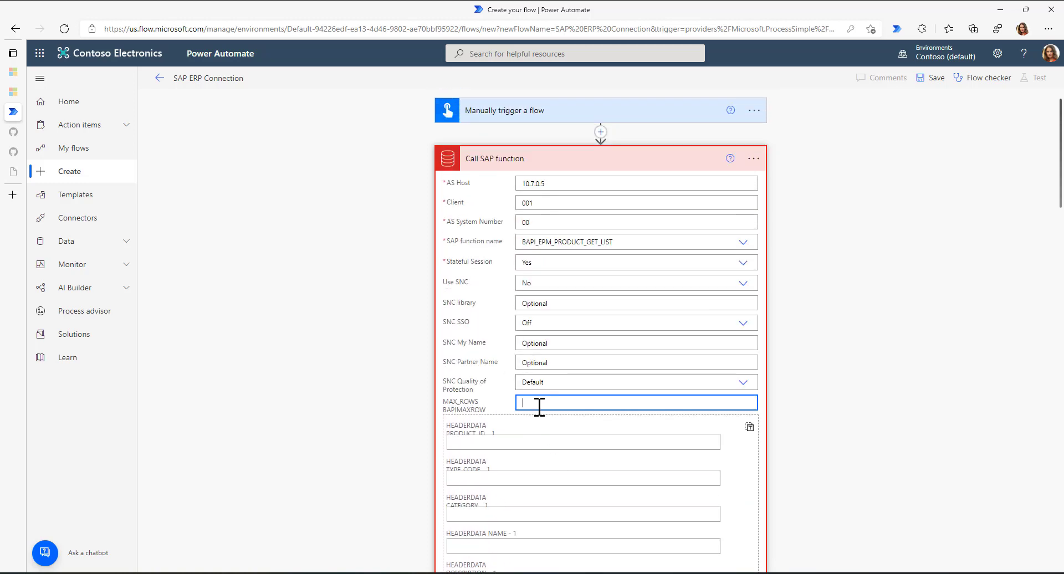
text(10)
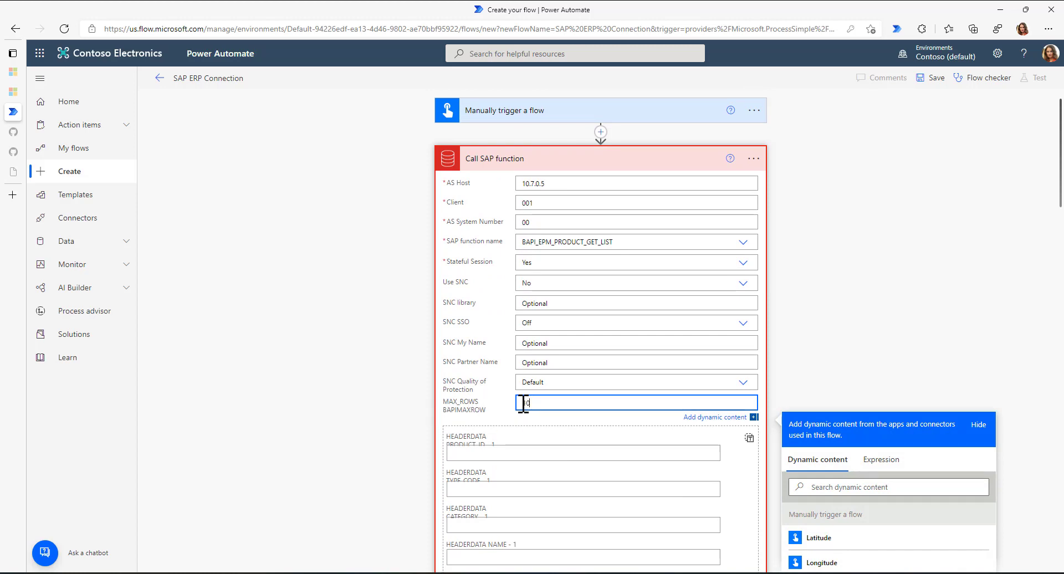
Save the flow and run a manual test of it through to completion.
click(857, 327)
click(936, 80)
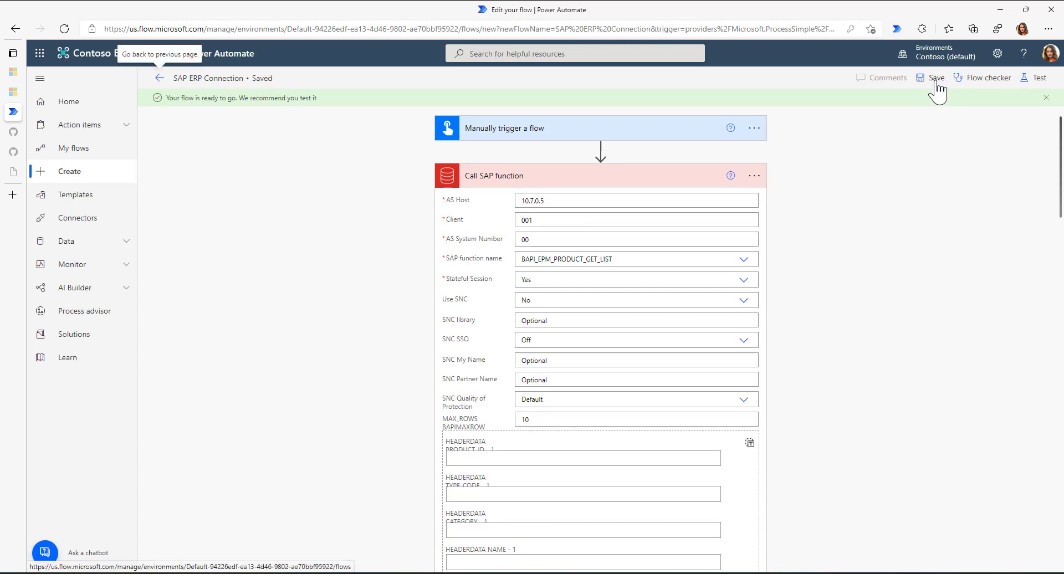
click(1041, 81)
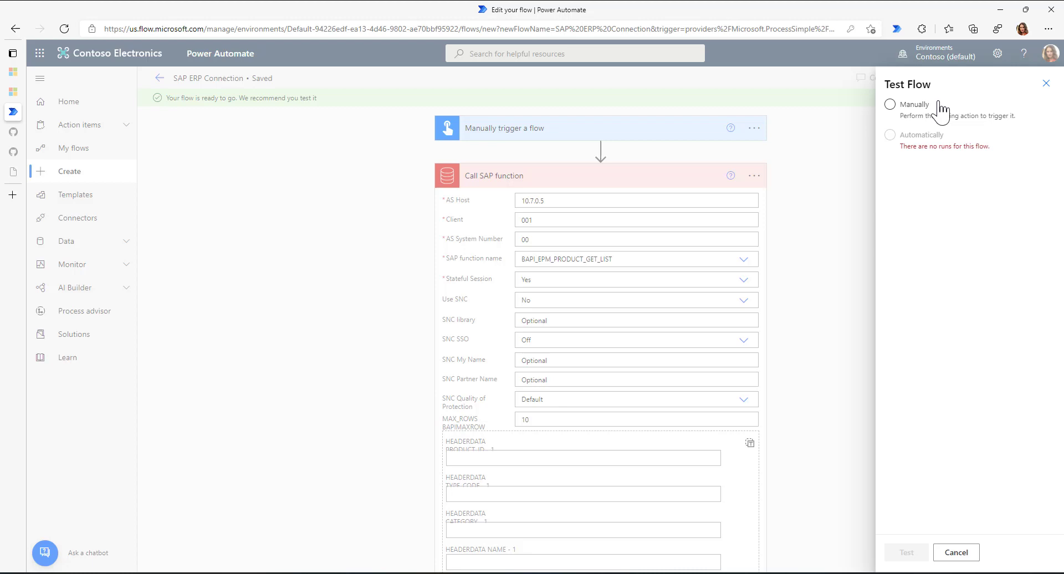
click(913, 107)
click(902, 555)
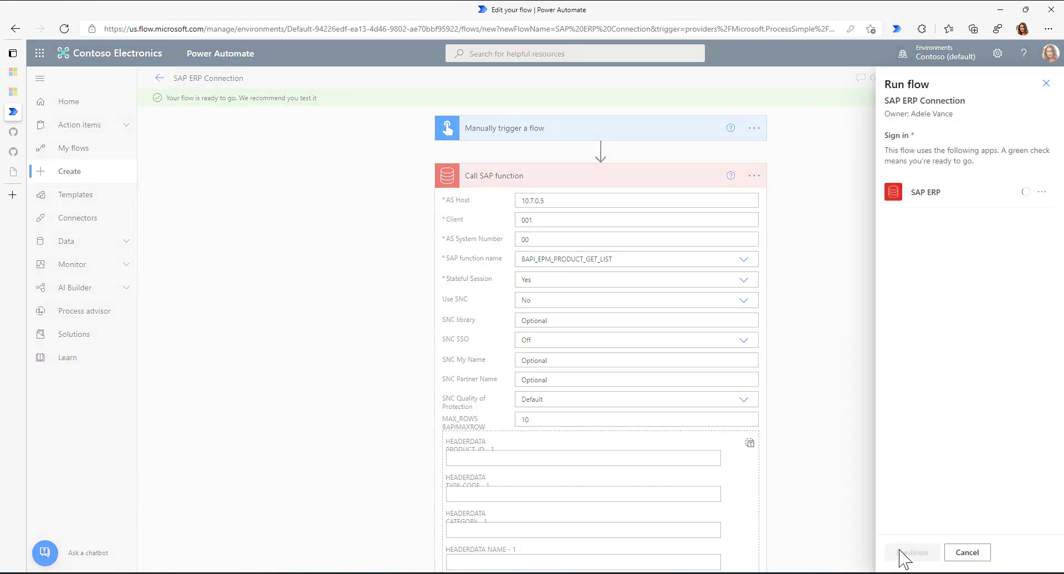
click(901, 555)
click(902, 554)
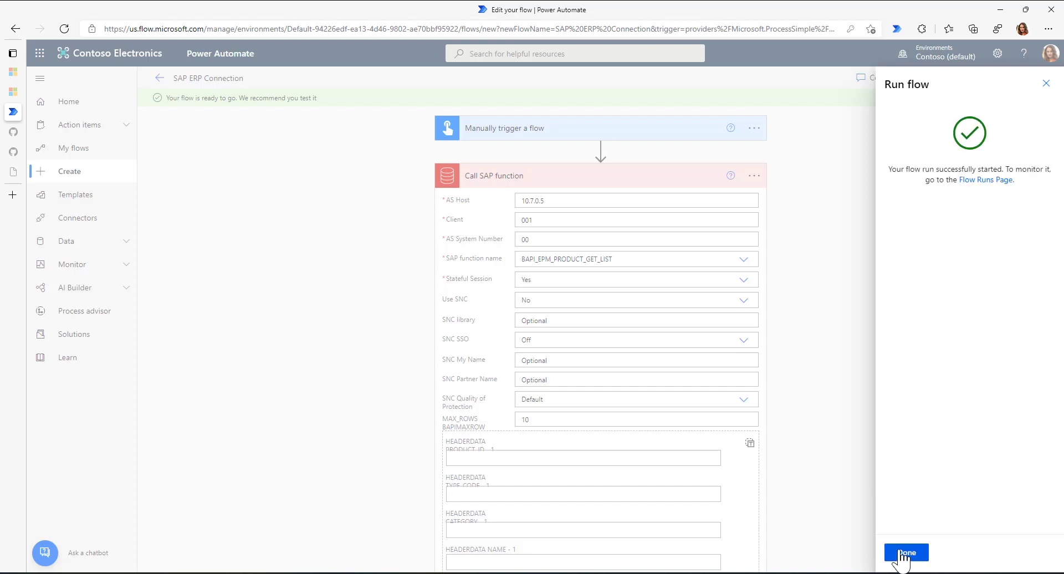
click(906, 553)
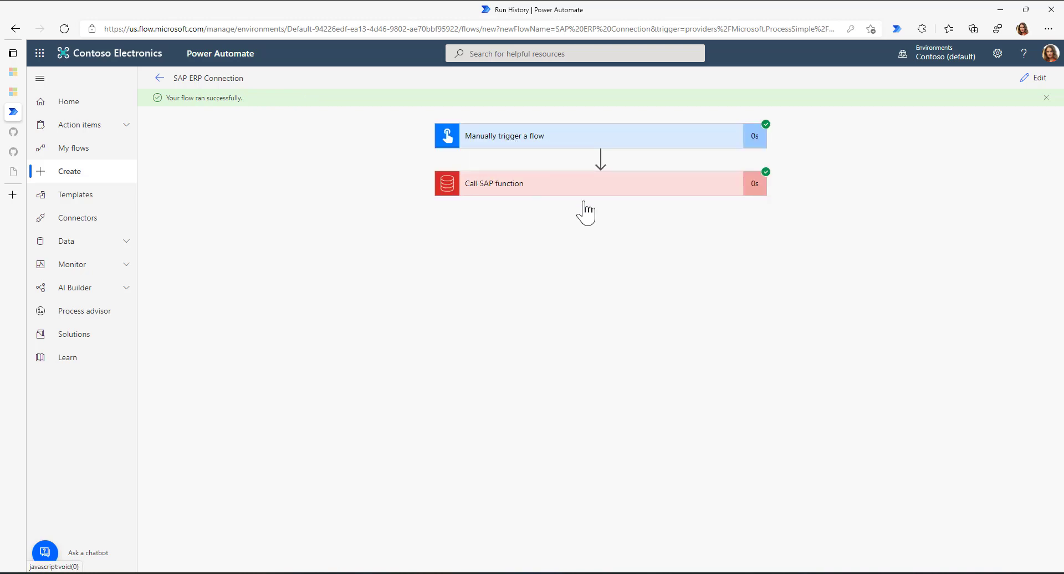
Expand the Call SAP function run step and review its inputs, including the BAPI_EPM_PRODUCT_GET_LIST function name.
click(693, 182)
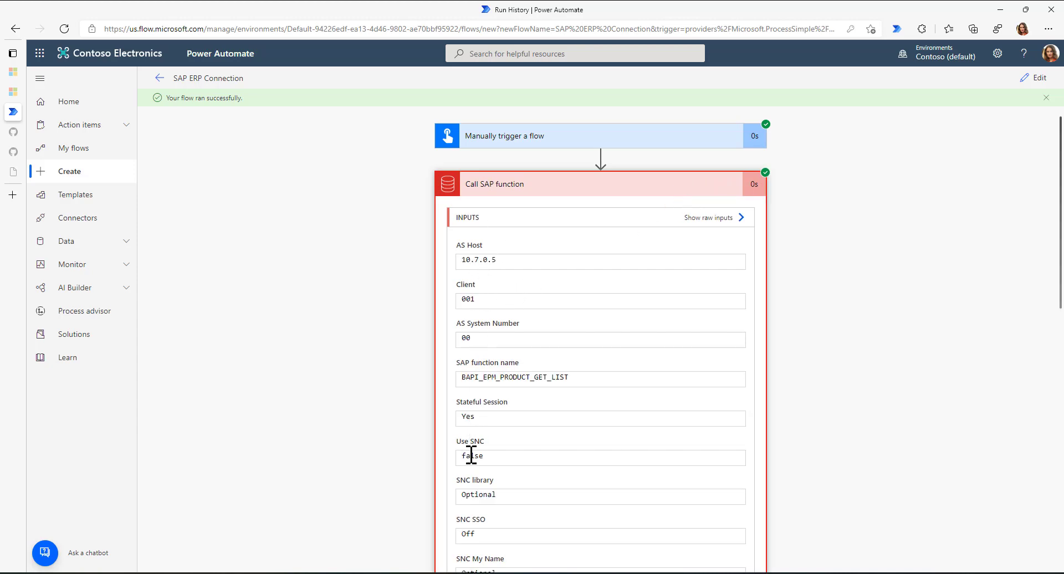
drag(577, 375, 445, 380)
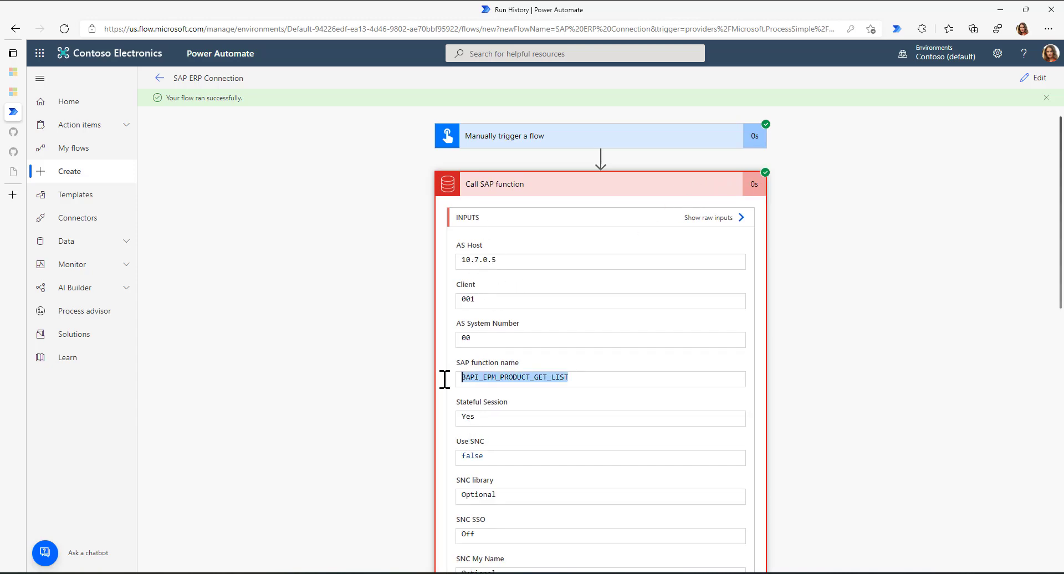
scroll(384, 378, down, 9)
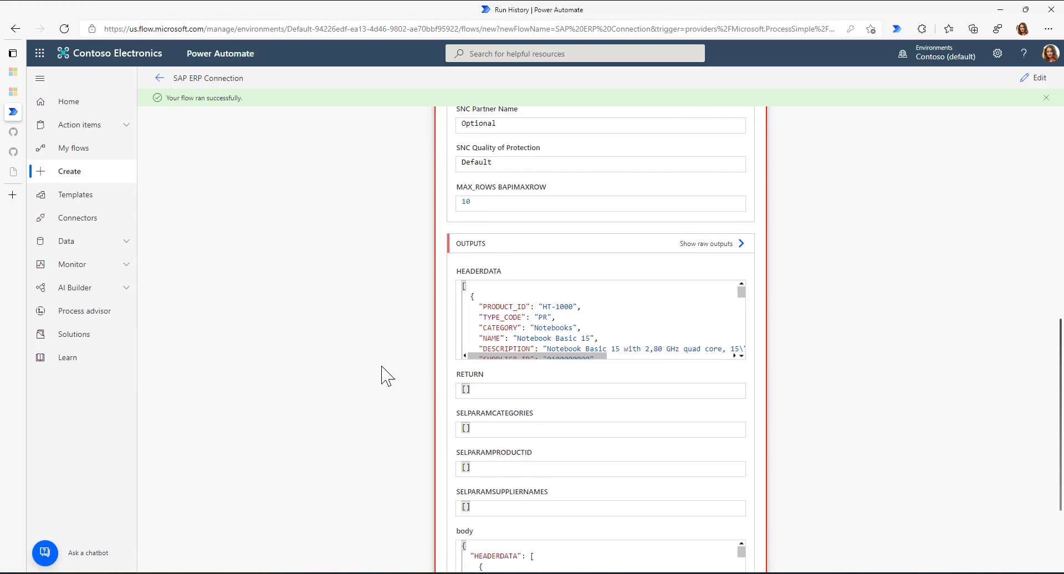
scroll(384, 377, down, 1)
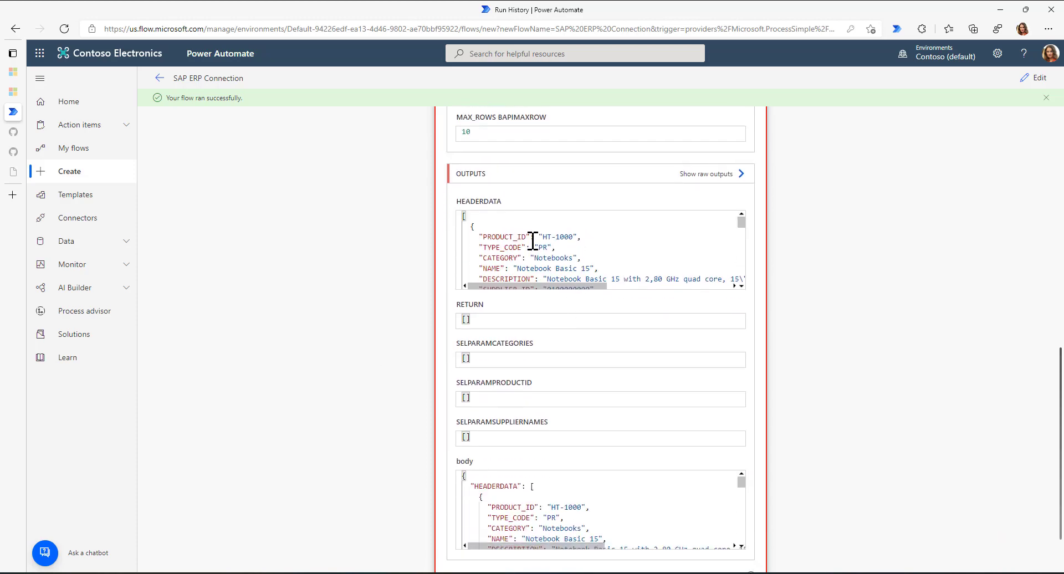
scroll(532, 241, down, 1)
scroll(332, 398, down, 1)
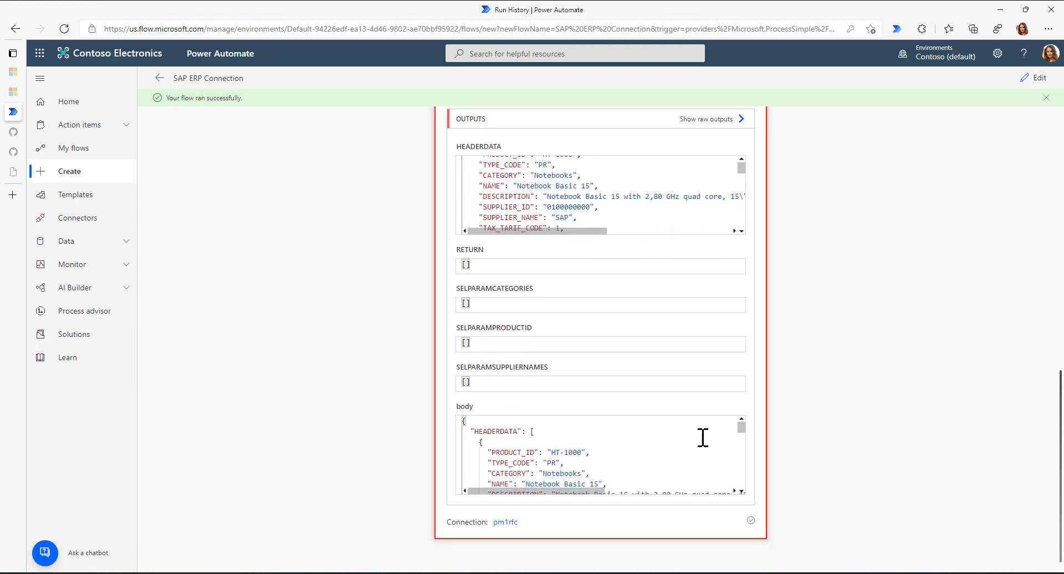
scroll(746, 438, down, 3)
scroll(643, 450, down, 5)
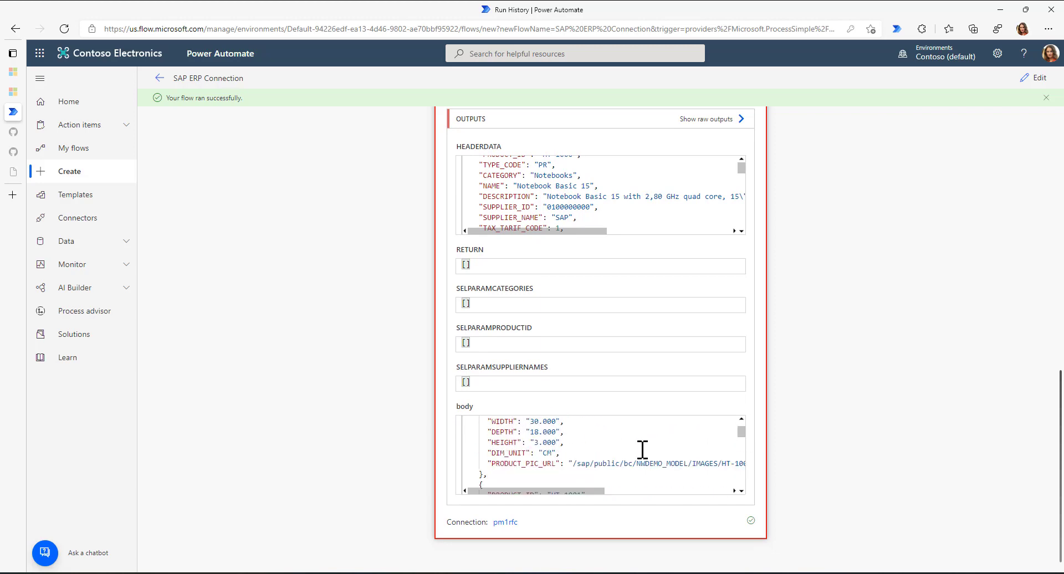
Browse the body JSON output, with HEADERDATA products from HT-1000 'Notebook Basic 15' onward, and select all.
scroll(642, 451, up, 3)
drag(550, 467, 604, 465)
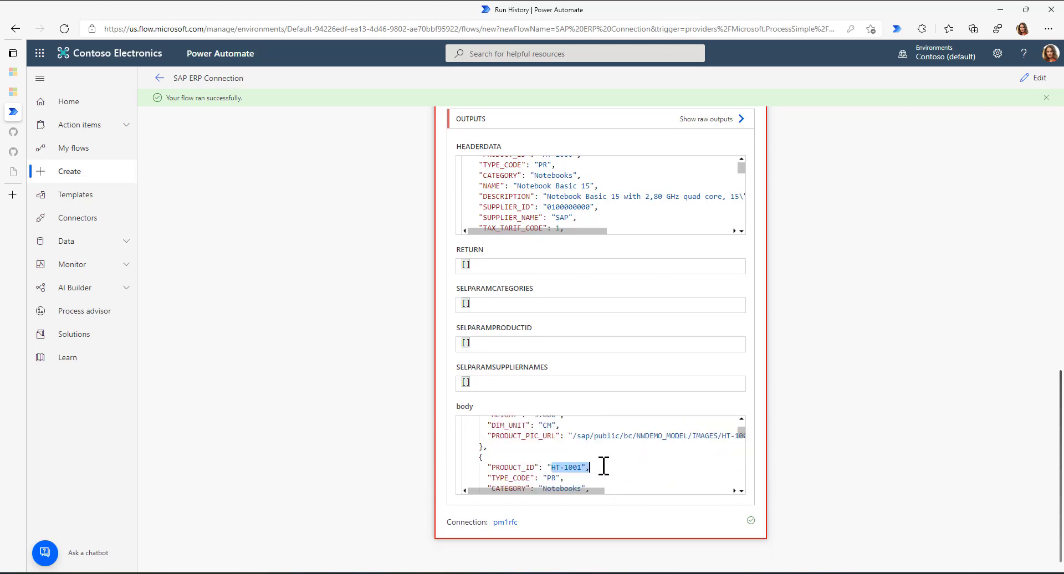
scroll(612, 466, down, 2)
scroll(612, 466, down, 10)
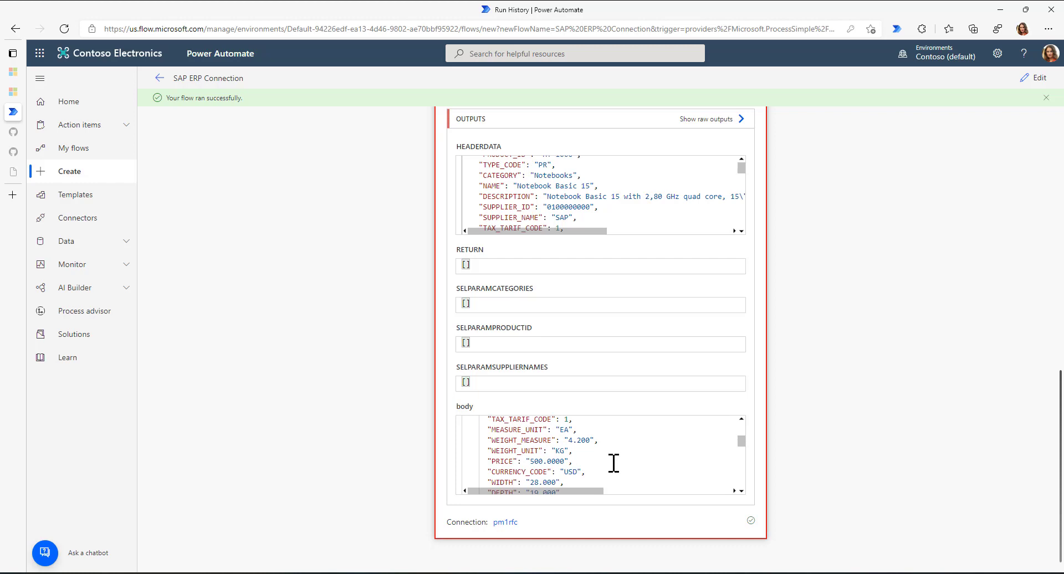
scroll(614, 463, down, 5)
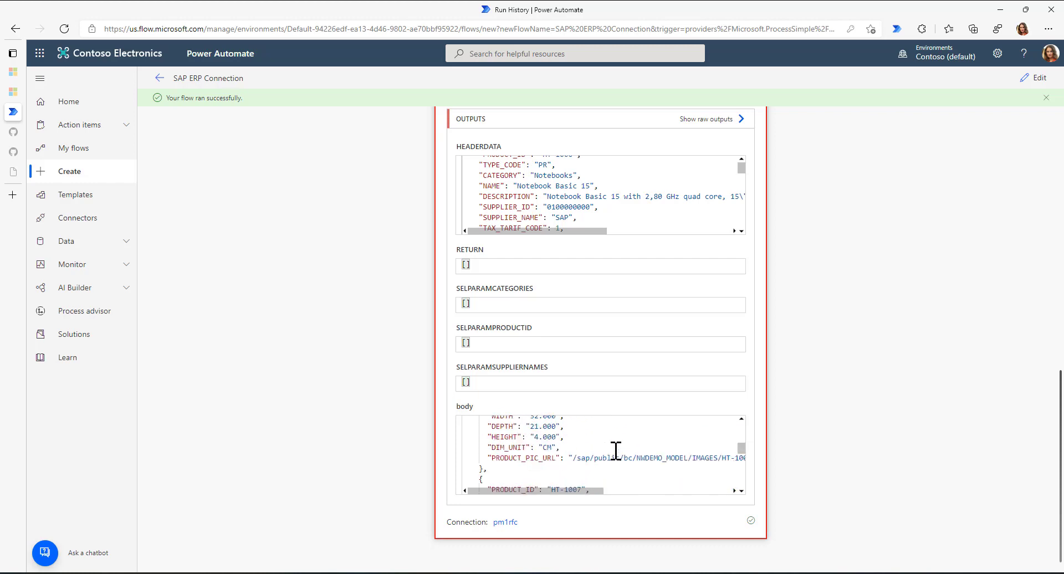
drag(741, 448, 742, 430)
key(ctrl+a)
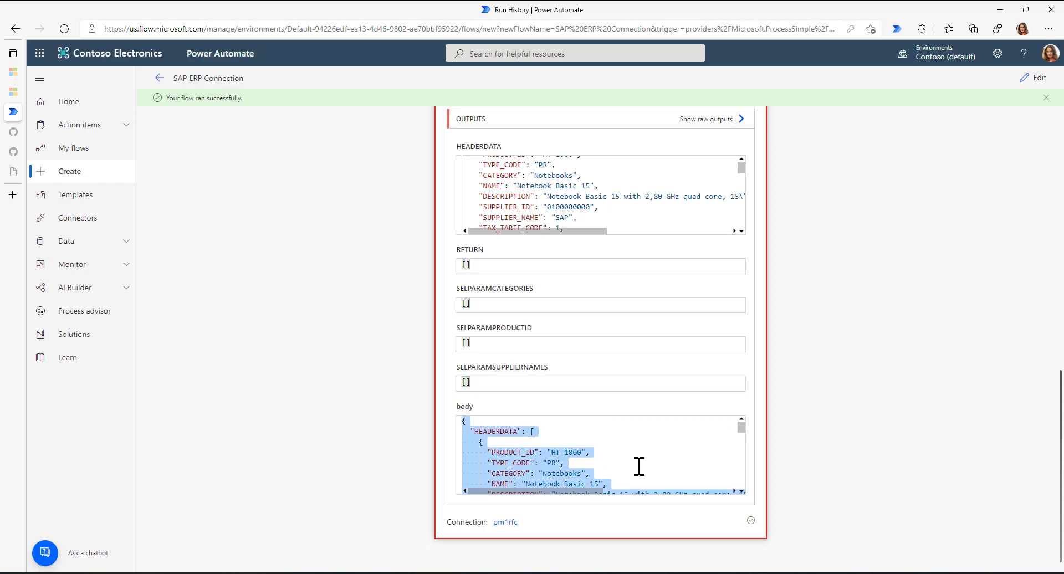